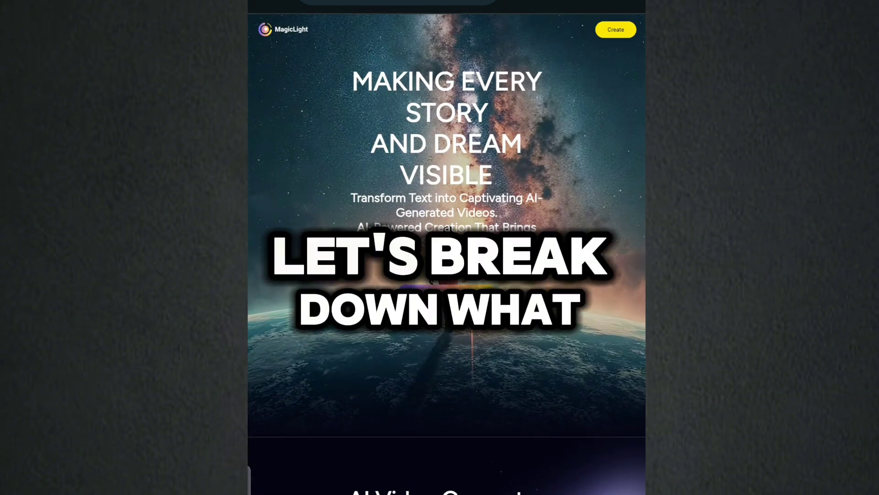
# - Look through the MagicLight landing page and the home page's creation options, tutorials and community video gallery
pyautogui.scroll(-3, 447, 255)
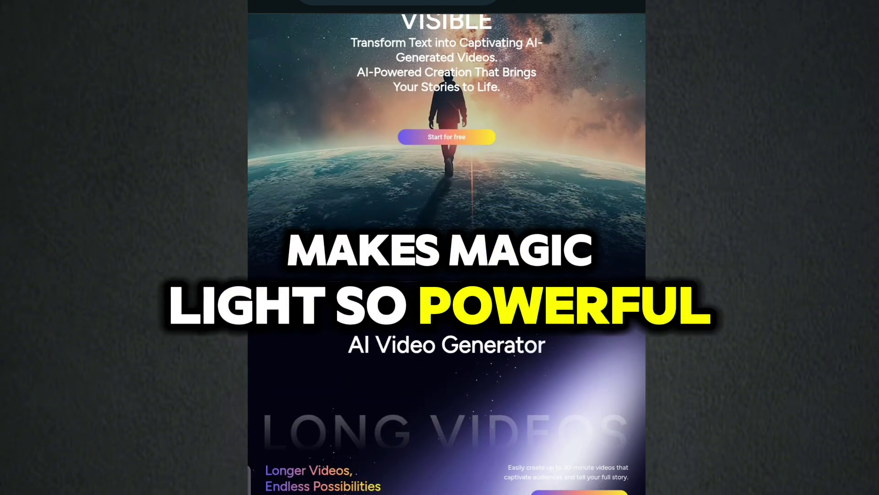
pyautogui.scroll(3, 447, 254)
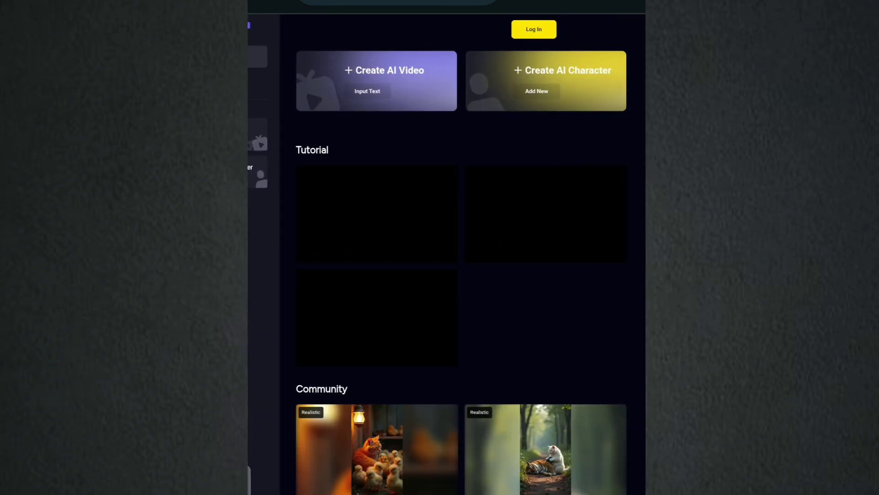
pyautogui.scroll(-5, 462, 265)
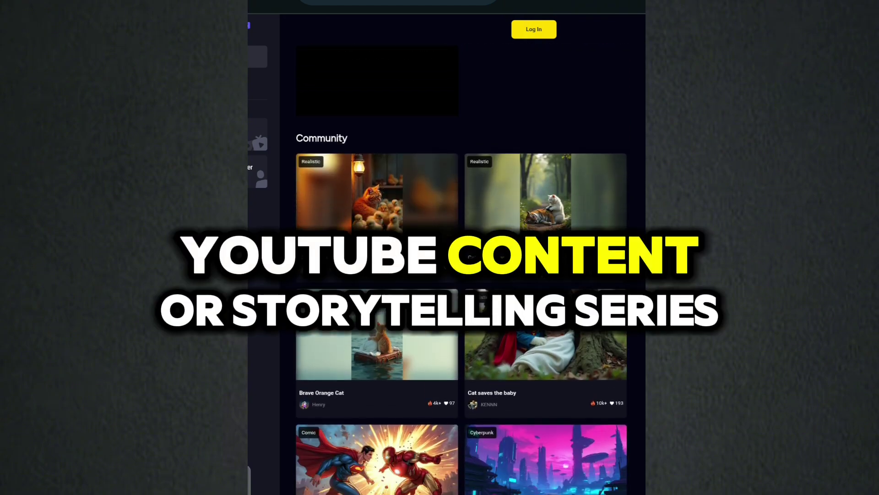
pyautogui.scroll(-8, 462, 266)
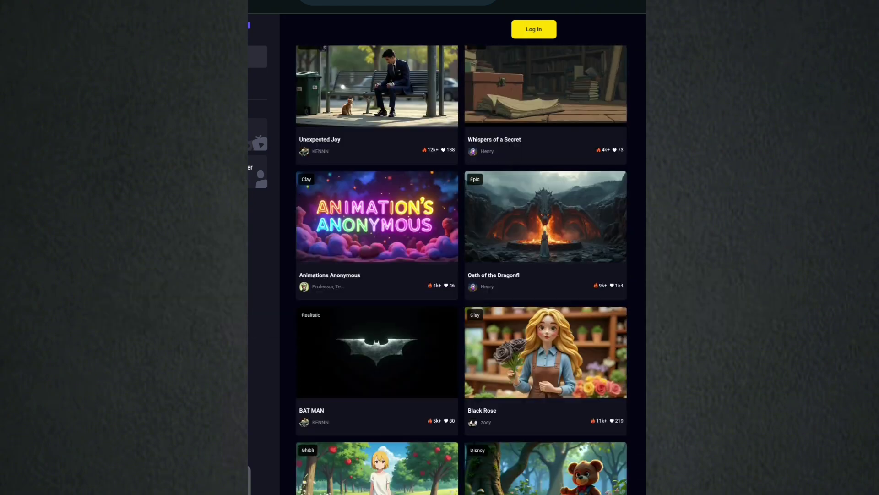
pyautogui.scroll(-3, 461, 265)
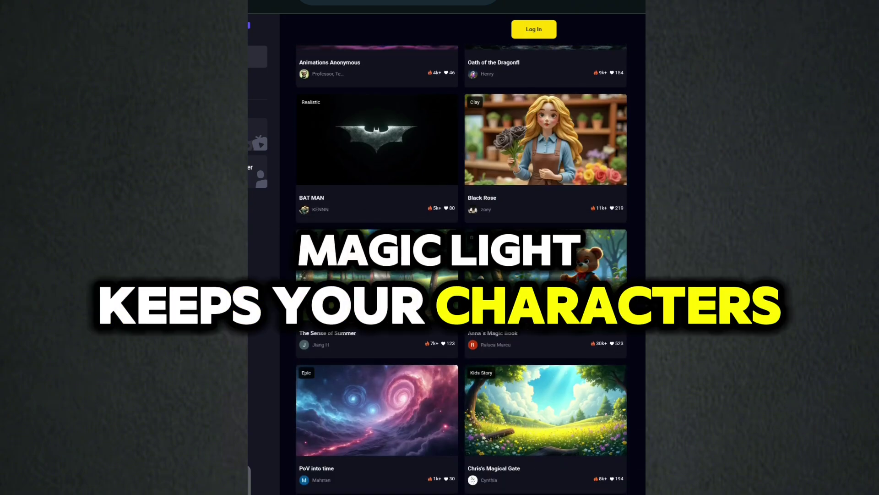
pyautogui.scroll(-7, 462, 266)
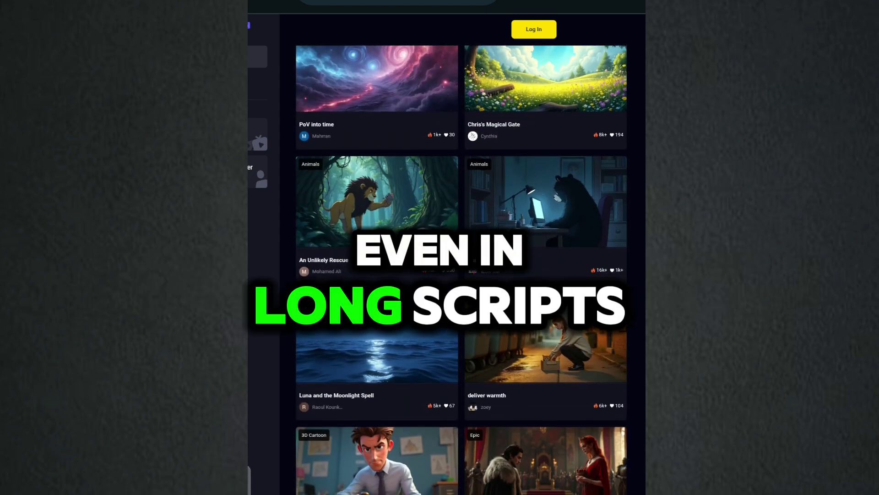
pyautogui.scroll(-10, 462, 266)
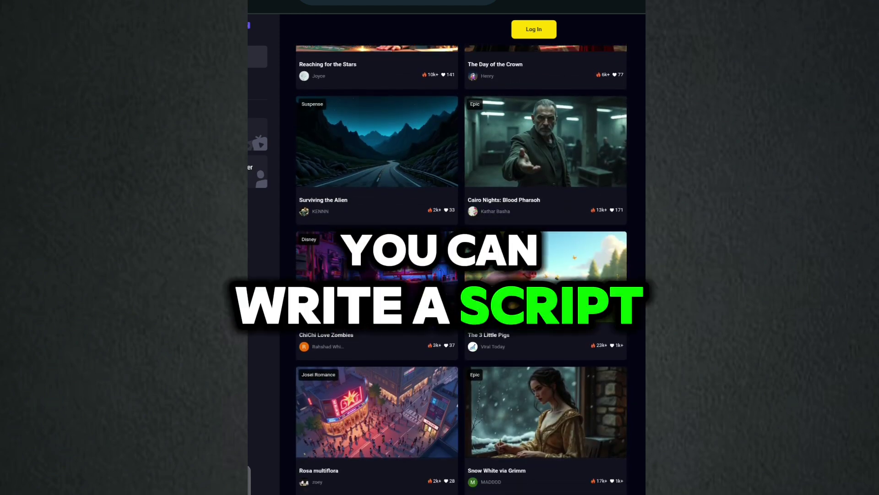
pyautogui.scroll(13, 461, 266)
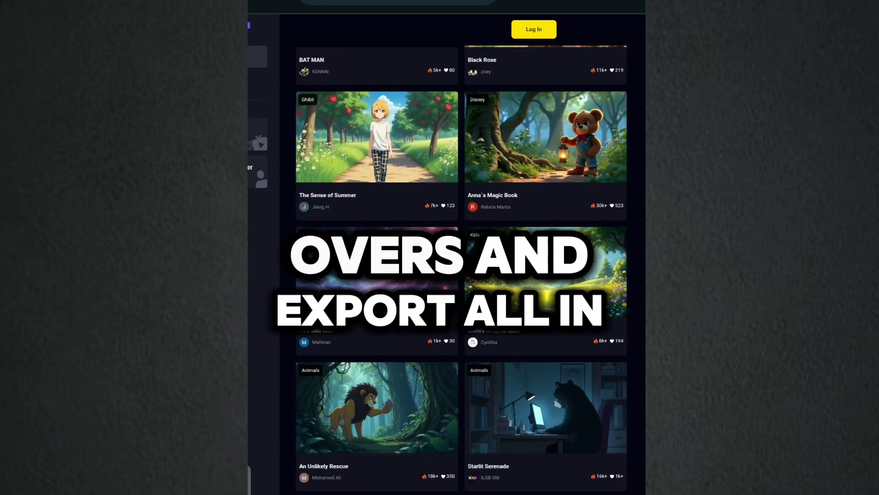
pyautogui.scroll(13, 462, 266)
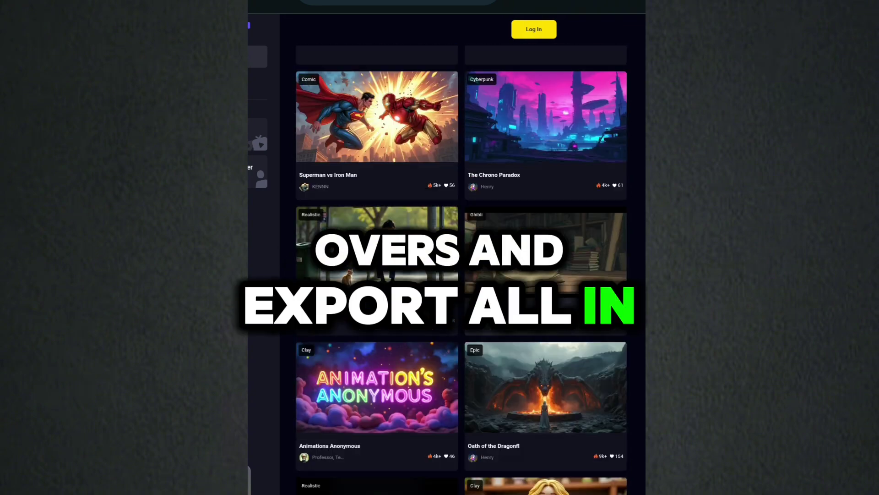
pyautogui.scroll(8, 461, 266)
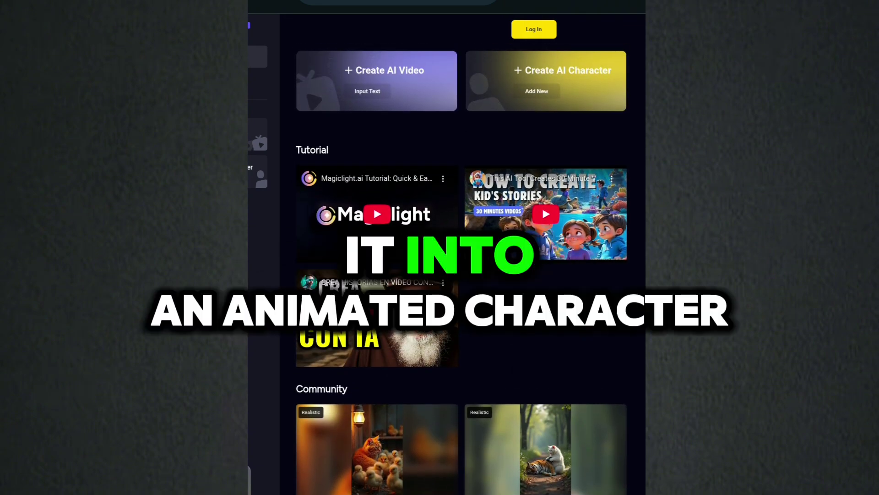
pyautogui.hscroll(-2, 446, 254)
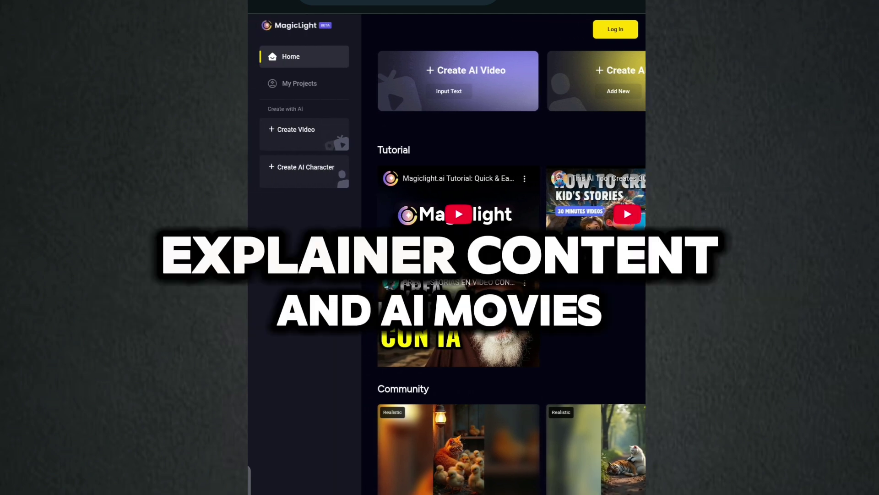
pyautogui.scroll(-1, 447, 254)
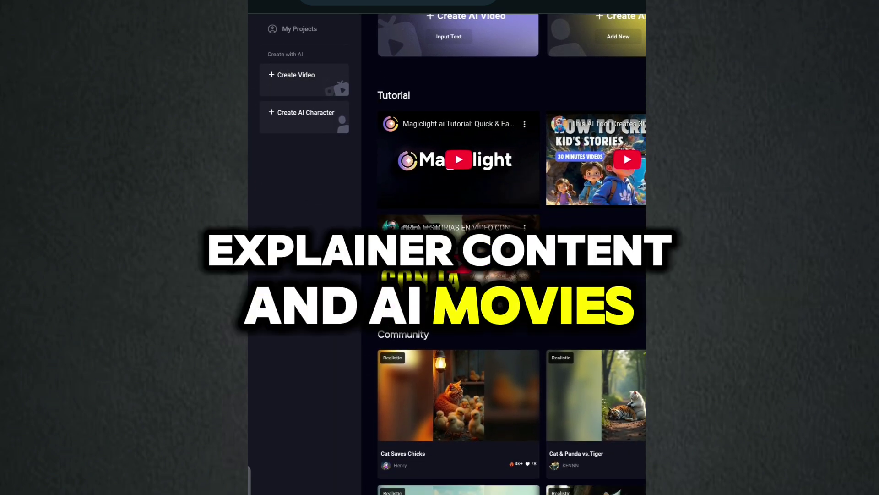
pyautogui.scroll(1, 447, 254)
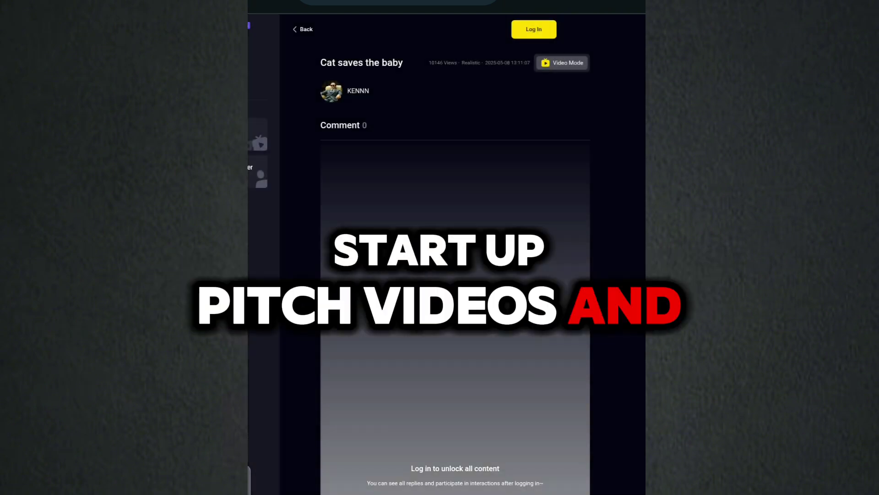
# - Examine the page of the community video "Cat saves the baby", including its comments, and look over the home page again
pyautogui.scroll(-1, 455, 236)
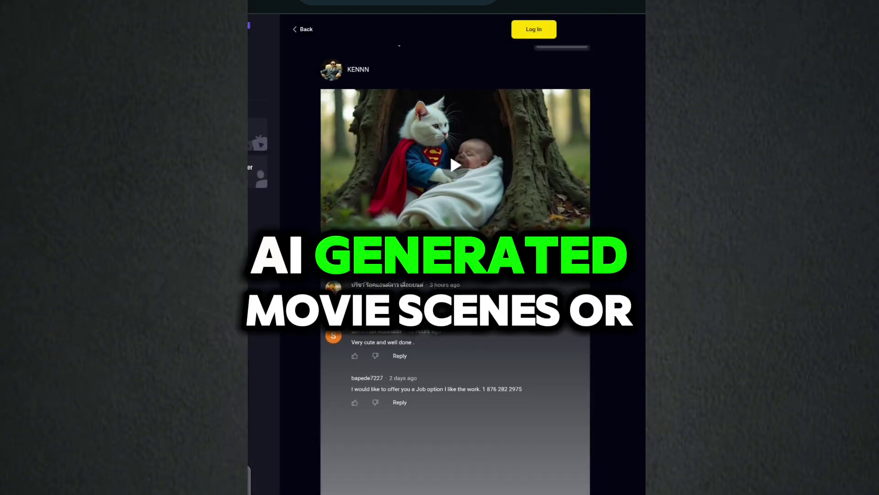
pyautogui.scroll(1, 455, 237)
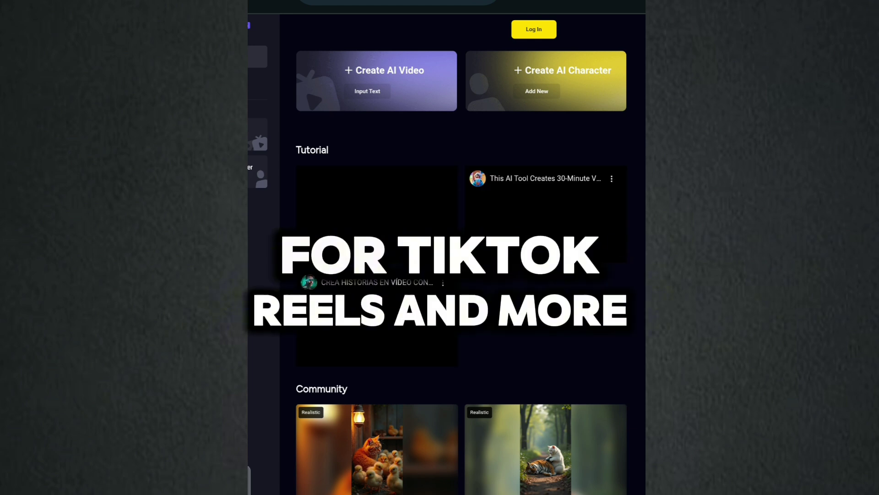
pyautogui.scroll(-2, 455, 237)
pyautogui.scroll(2, 461, 254)
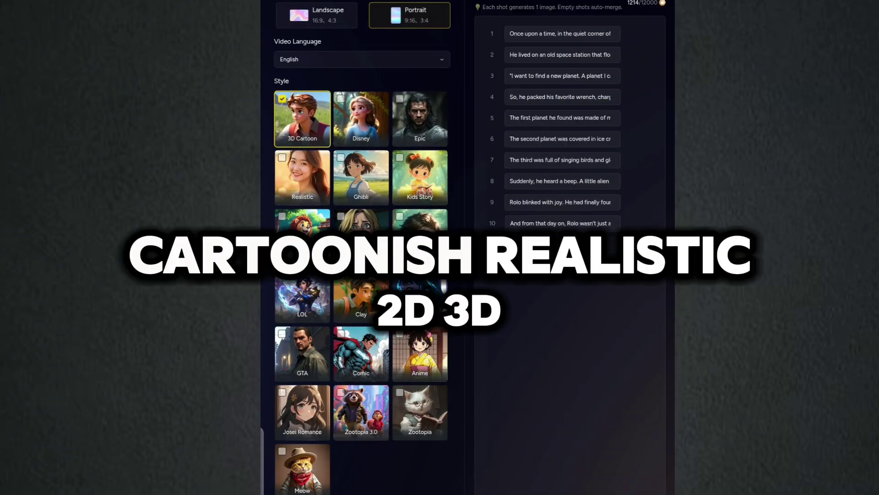
# - Choose the 3D Cartoon style for the video and paste the copied description as the character prompt
pyautogui.click(300, 127)
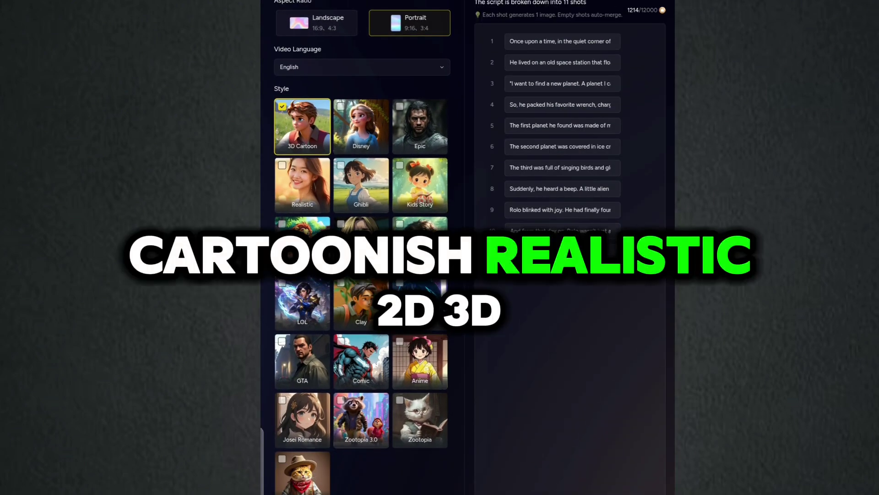
pyautogui.scroll(-1, 463, 248)
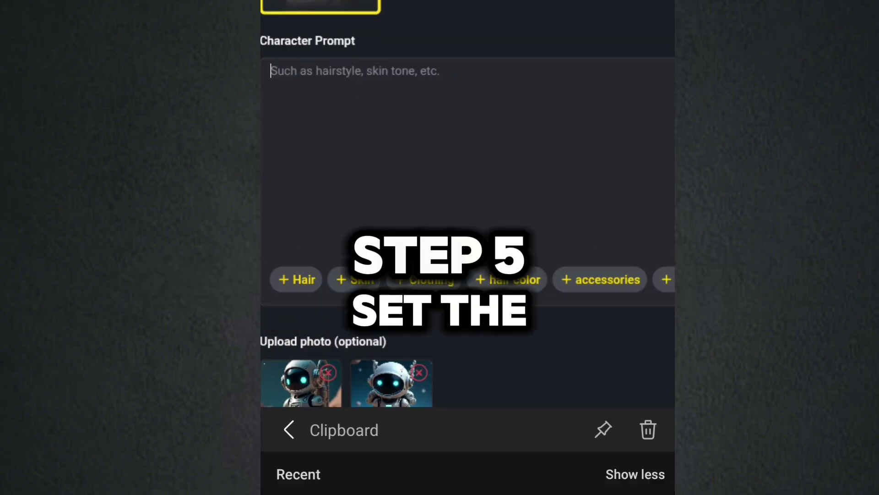
pyautogui.hotkey('ctrl', 'v')
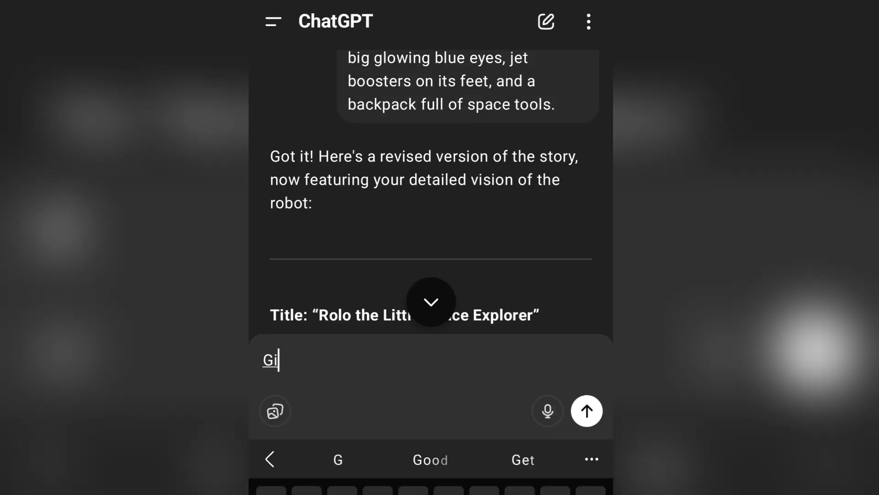
# - Ask ChatGPT "Give me a prompt for the character" followed by the pasted description of a tiny silver robot with big glowing blue eyes
pyautogui.write('ive ')
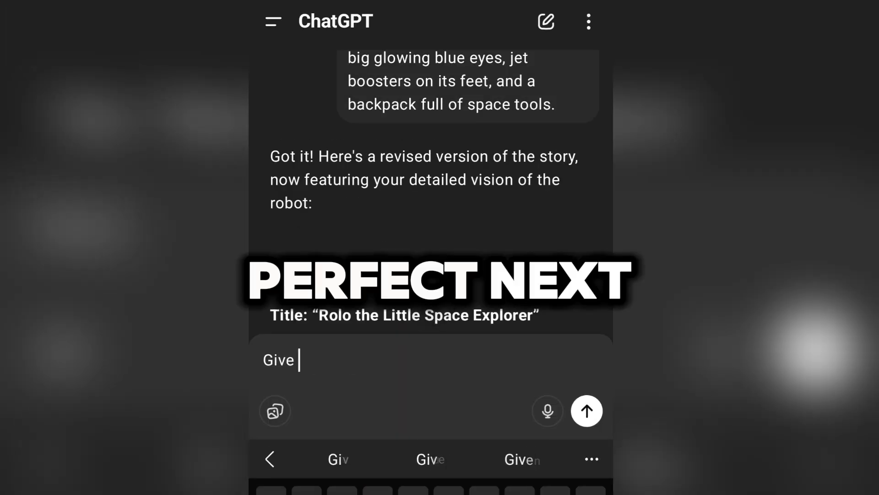
pyautogui.write('me a p')
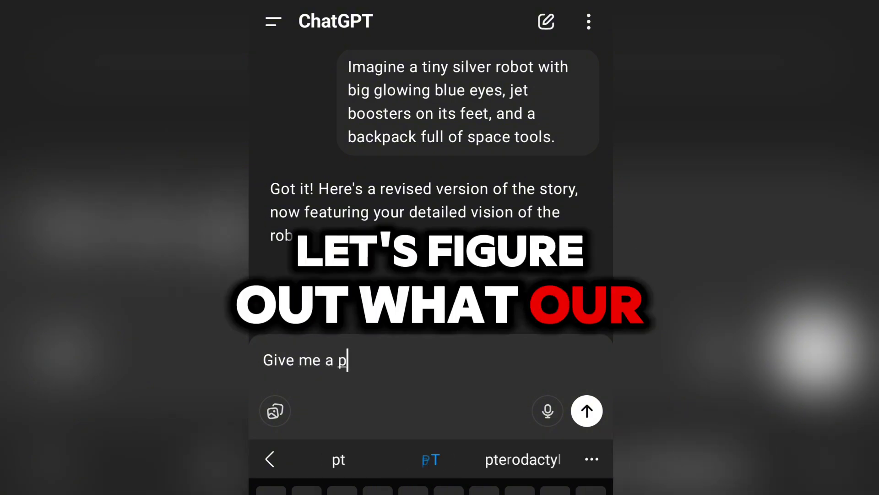
pyautogui.write('rompt for the')
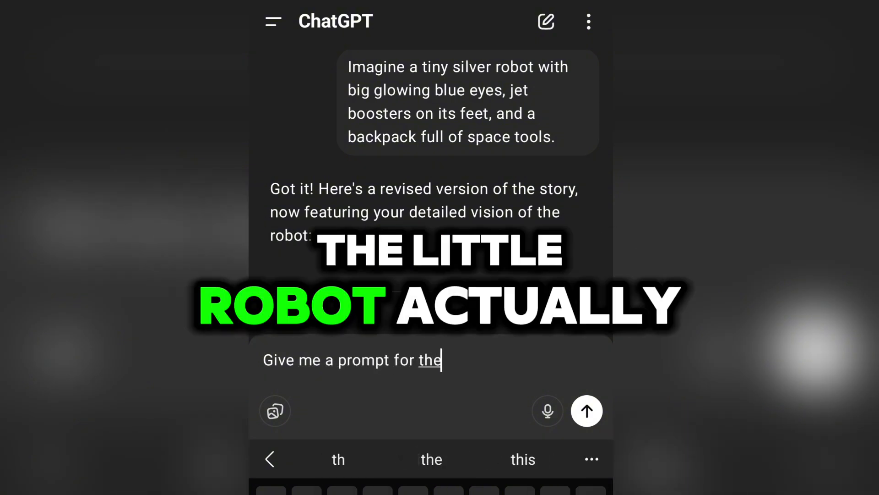
pyautogui.write(' chara')
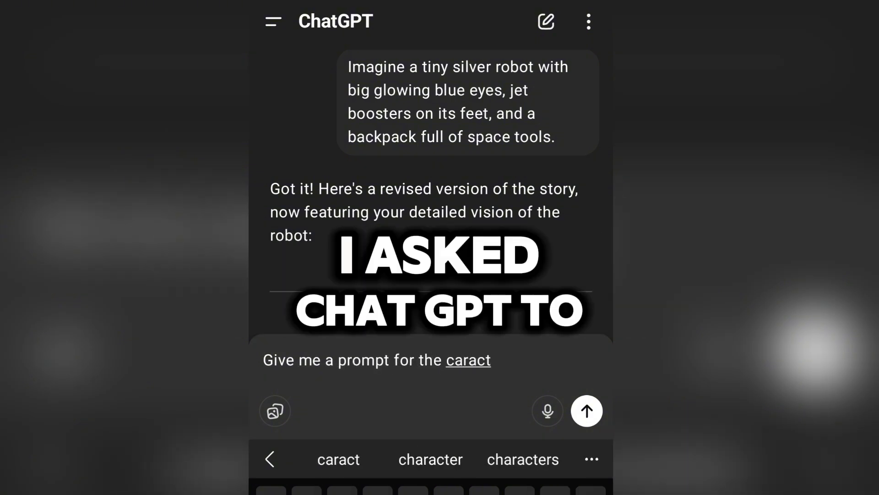
pyautogui.write('ct')
pyautogui.click(431, 459)
pyautogui.click(295, 341)
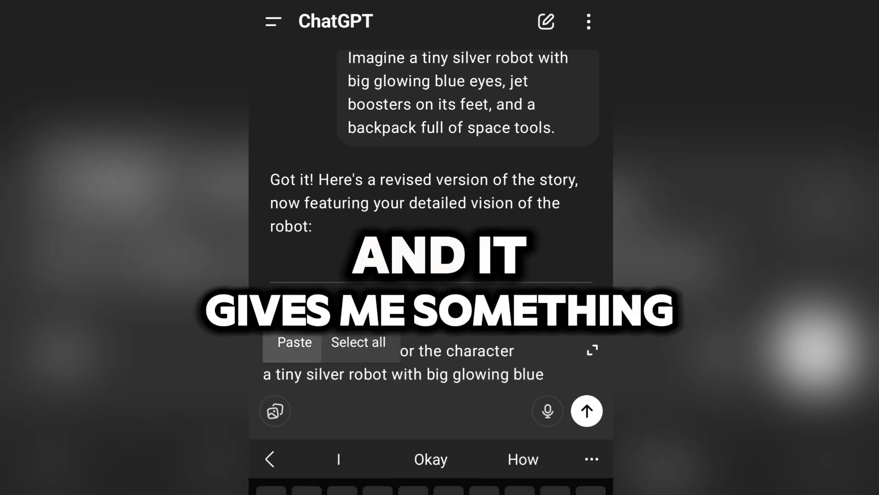
pyautogui.click(586, 411)
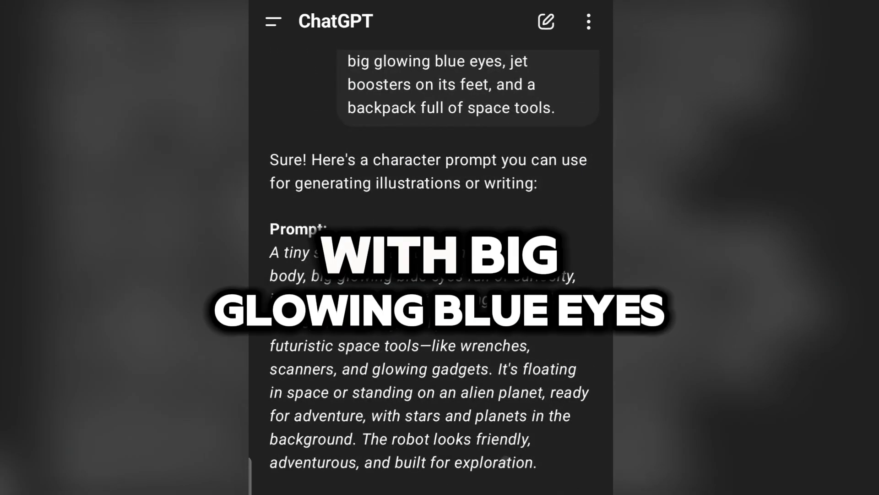
# - Select only the prompt paragraph in the ChatGPT response, from "A tiny silver robot" to "built for exploration."
pyautogui.click(284, 220)
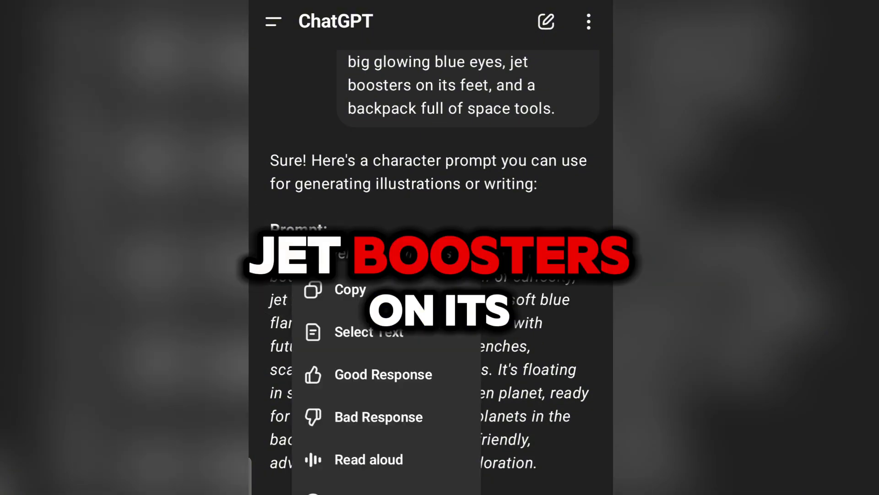
pyautogui.click(373, 332)
pyautogui.moveTo(276, 155); pyautogui.dragTo(280, 488)
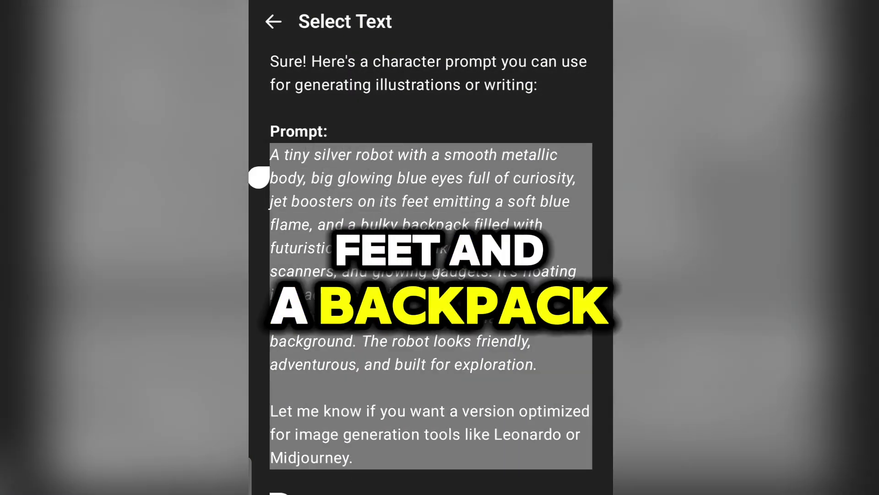
pyautogui.moveTo(352, 457); pyautogui.dragTo(550, 387)
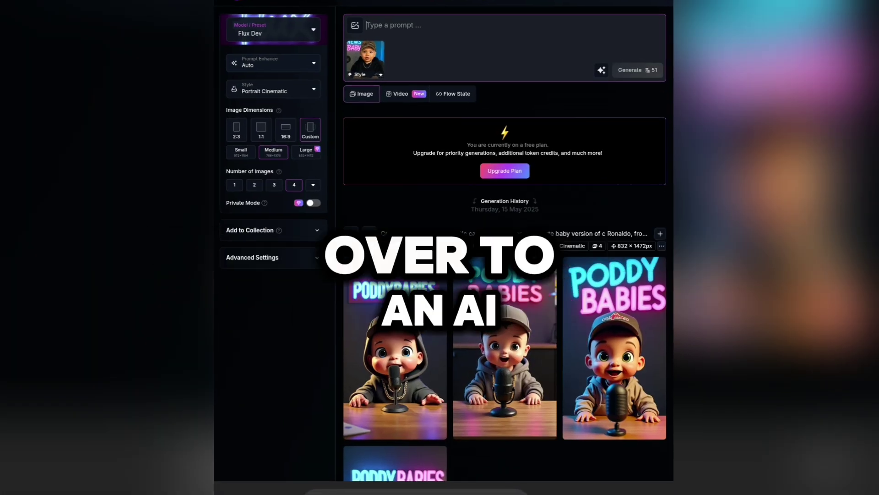
# - Switch to Leonardo AI, paste the robot prompt and generate four Flux Dev images in Portrait Cinematic style
pyautogui.click(410, 489)
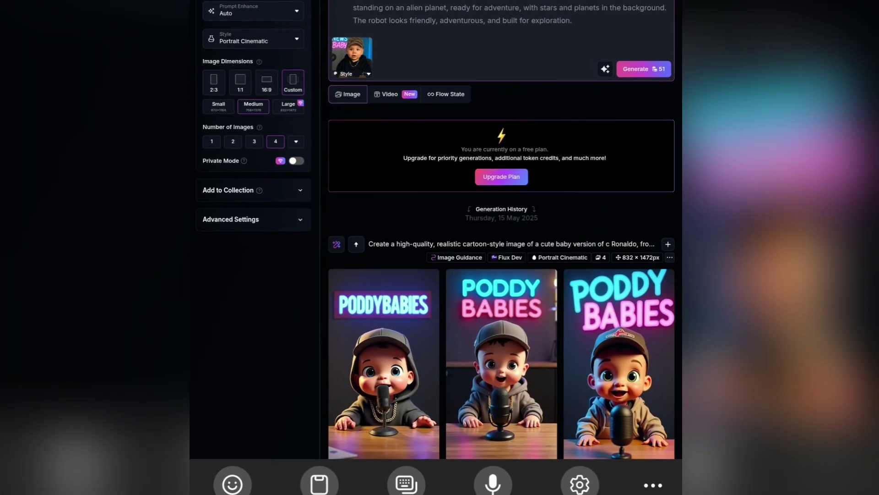
pyautogui.scroll(-3, 432, 224)
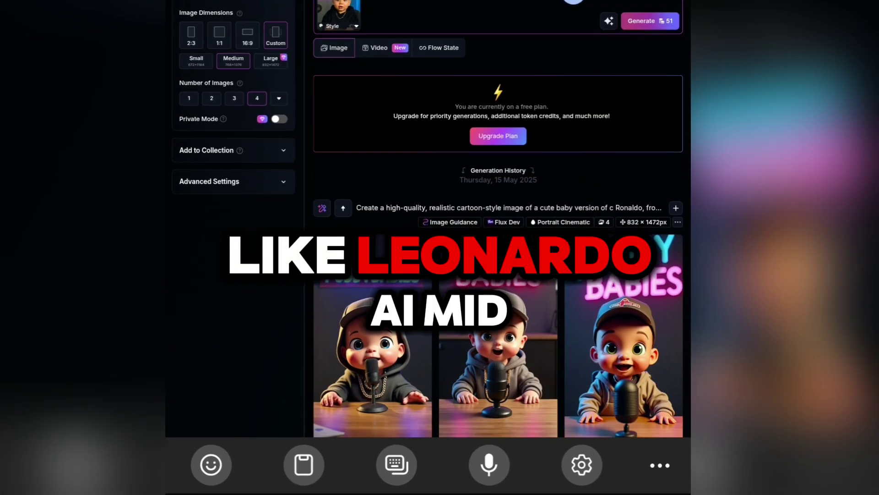
pyautogui.click(654, 20)
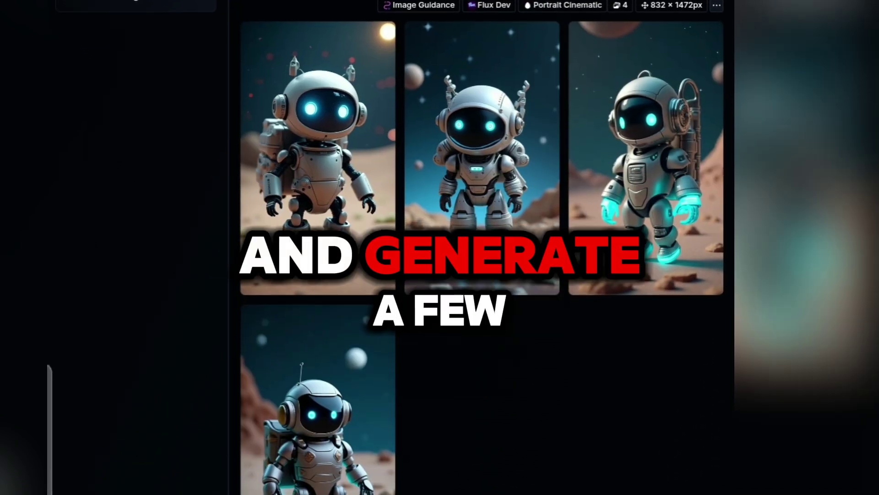
pyautogui.moveTo(482, 256)
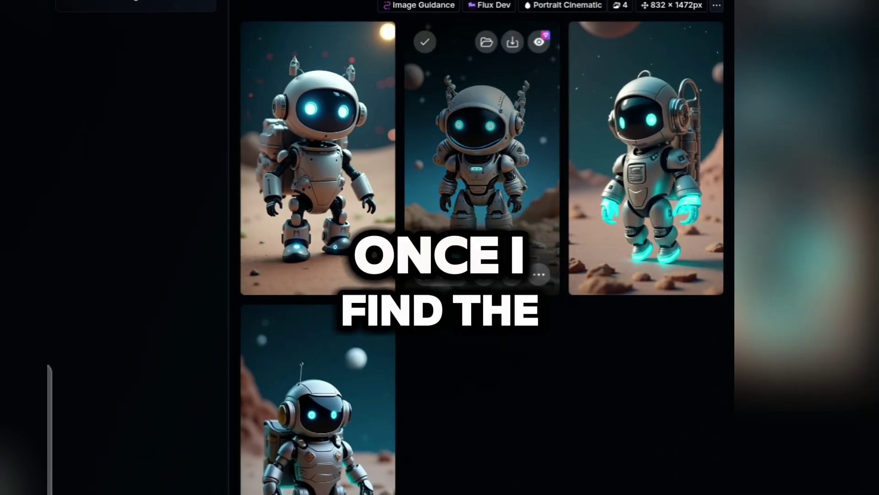
pyautogui.moveTo(646, 137)
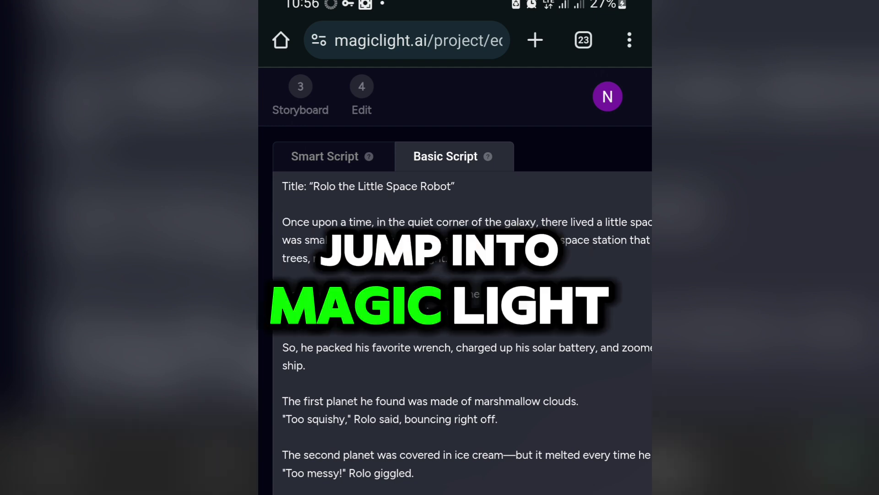
# - Switch to the MagicLight project and delete the title line "Rolo the Little Space Robot" from the basic script
pyautogui.press('BackSpace')
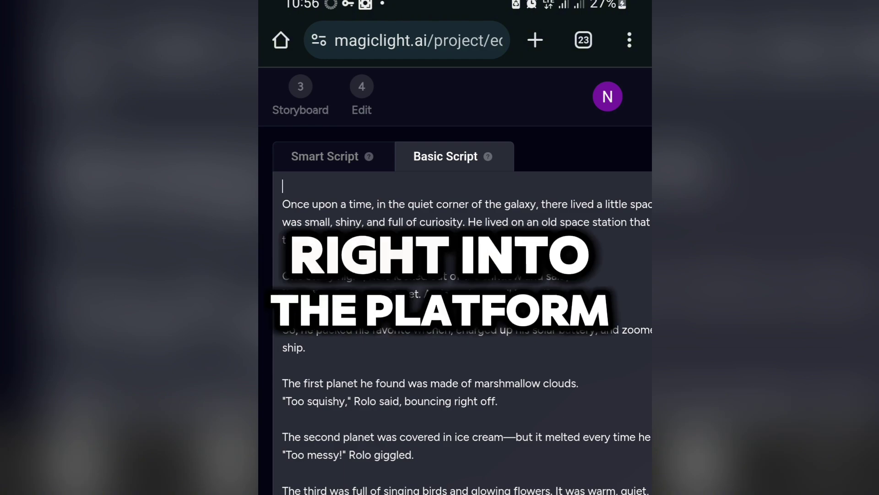
pyautogui.scroll(-3, 456, 281)
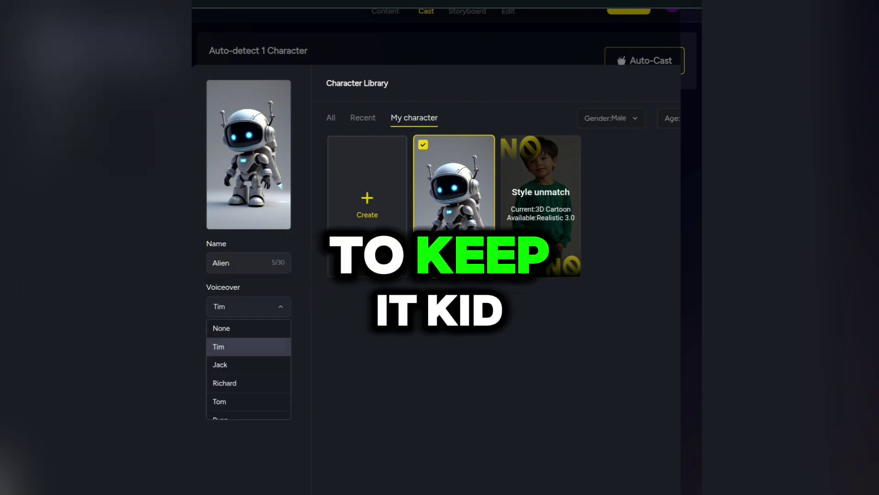
# - Set the robot character's voiceover to Jack, and reopen the character's settings from the cast
pyautogui.click(227, 365)
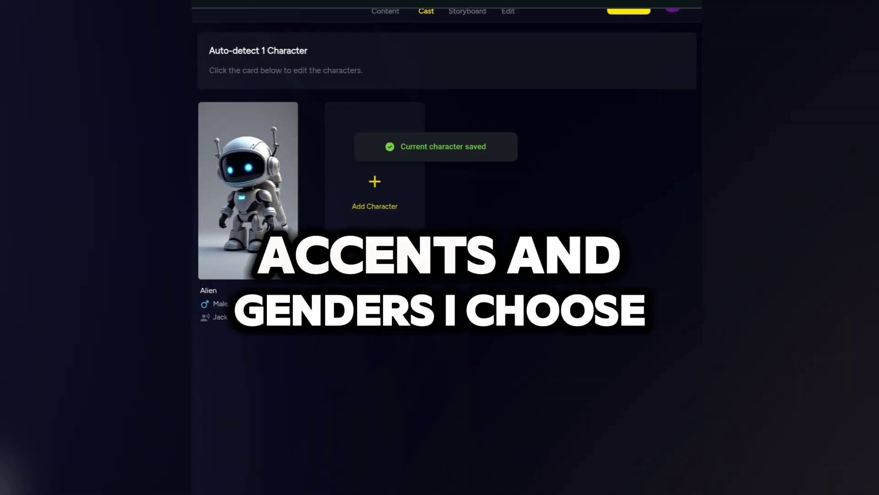
pyautogui.scroll(1, 446, 248)
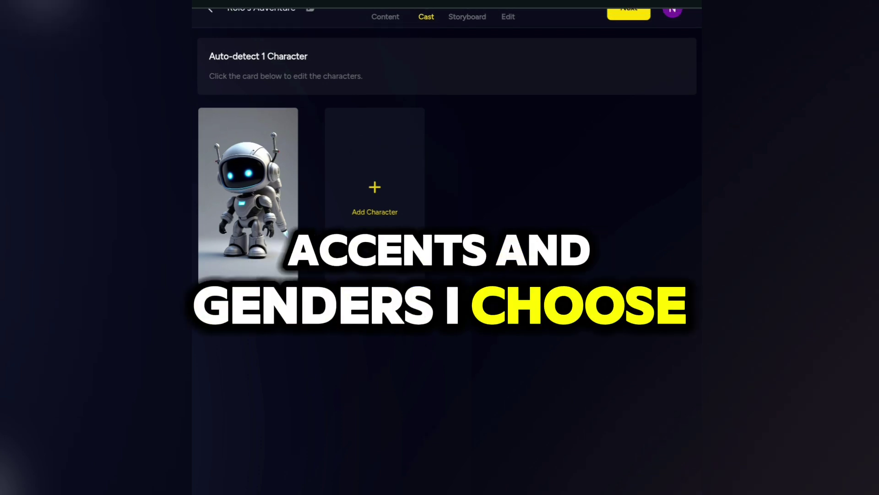
pyautogui.scroll(1, 447, 248)
pyautogui.click(248, 193)
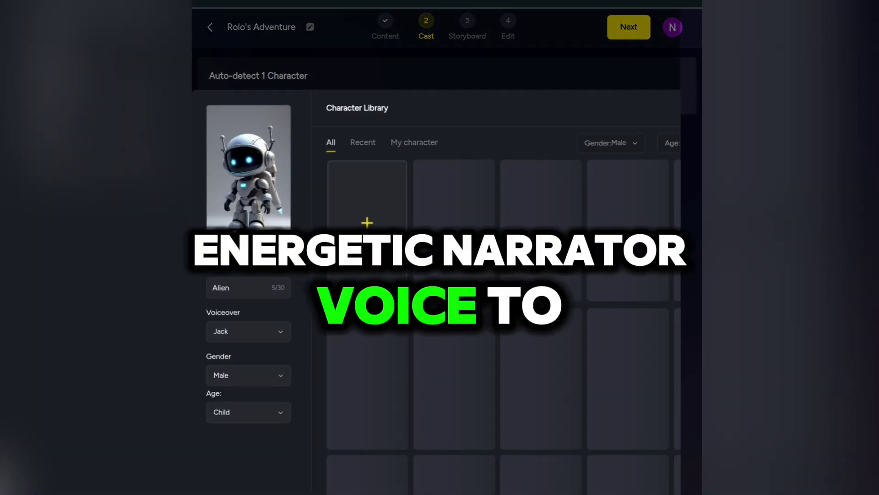